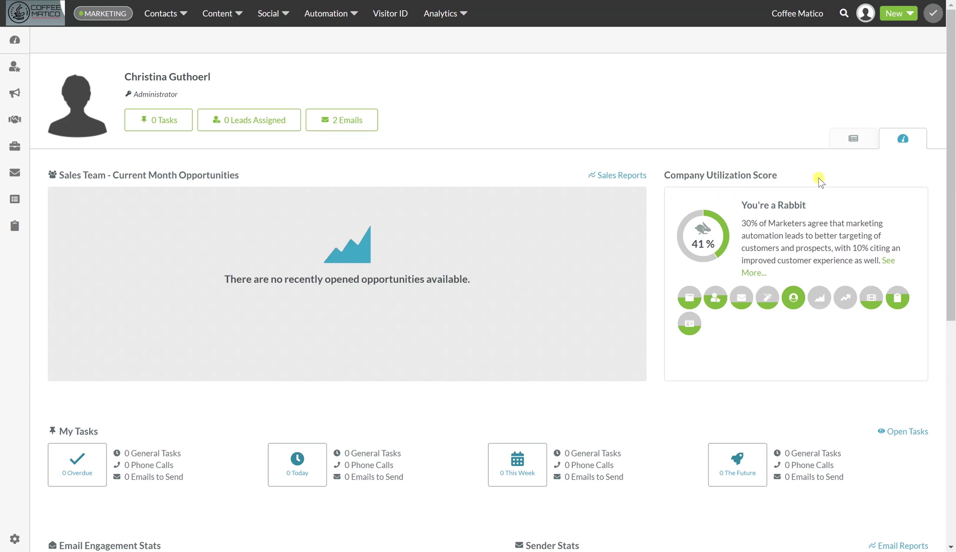
# Step: Open Contacts > Contact Manager, scroll through the 15 contacts, then reopen the Contacts menu
pyautogui.moveTo(708, 248)
pyautogui.moveTo(718, 304)
pyautogui.click(166, 15)
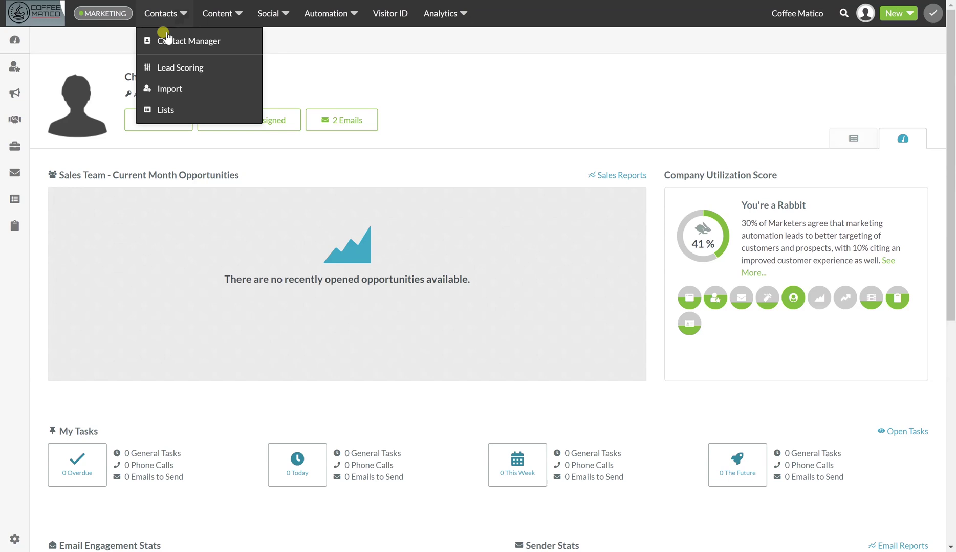
pyautogui.click(169, 39)
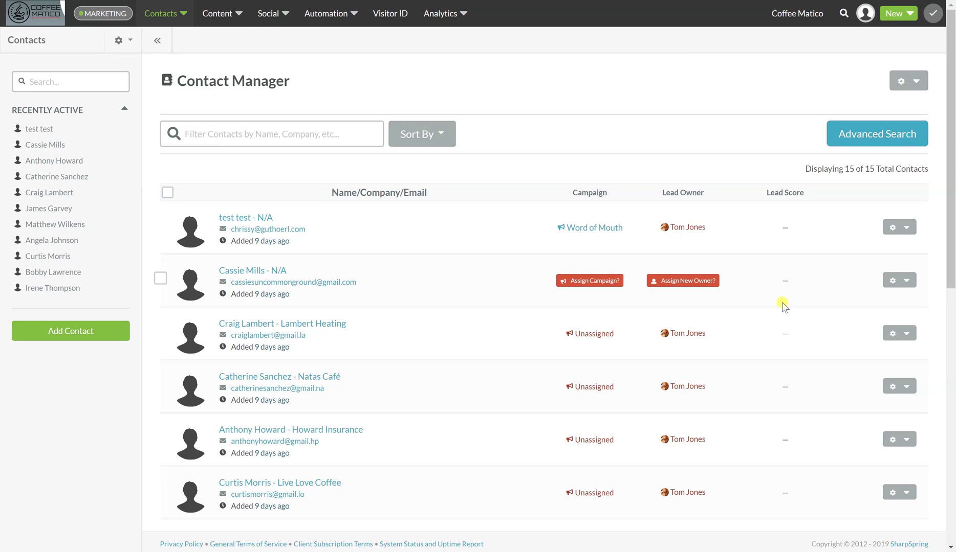
pyautogui.scroll(-10, 783, 305)
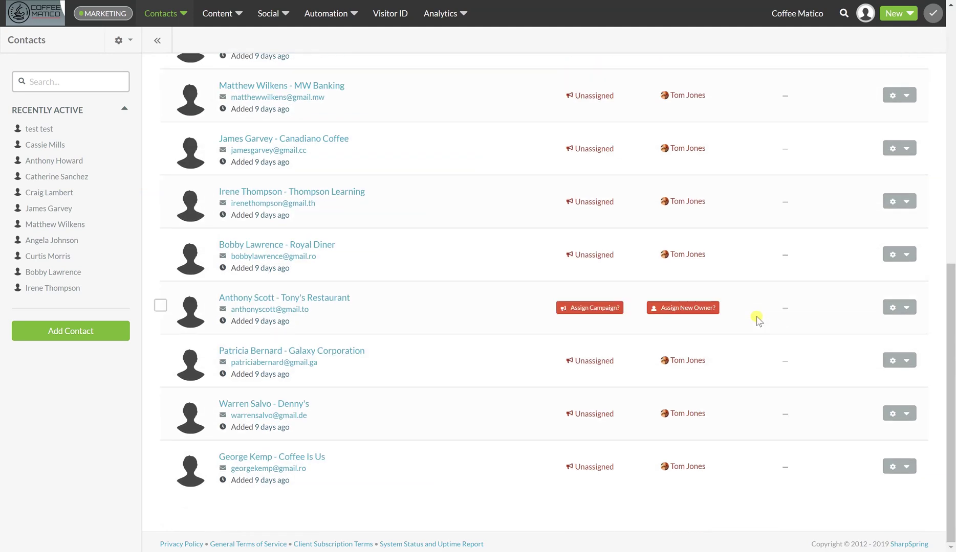
pyautogui.scroll(10, 758, 321)
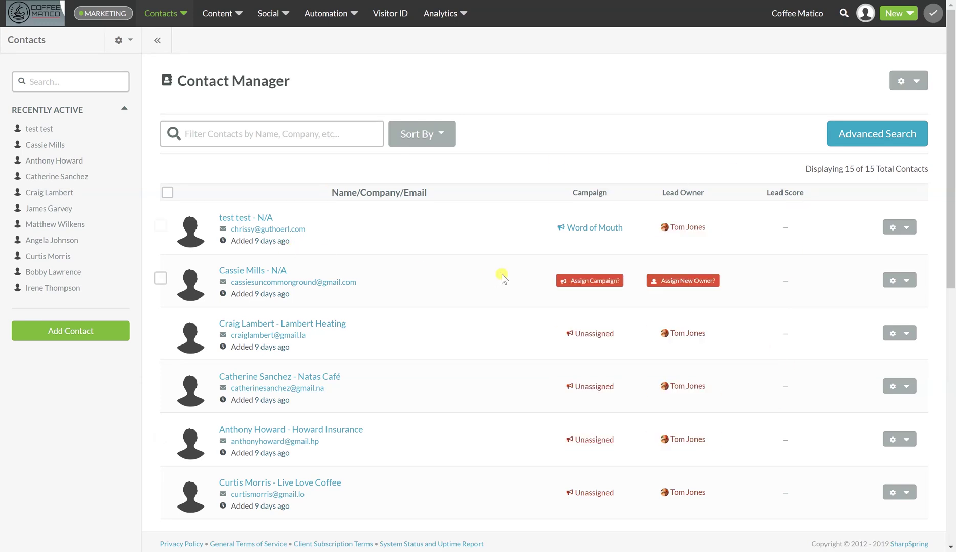
pyautogui.click(182, 14)
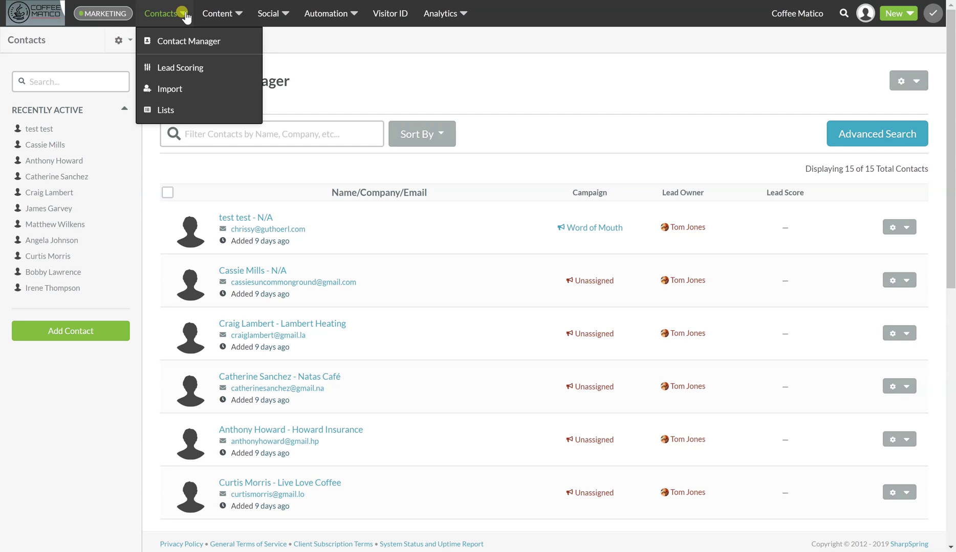
# Step: Choose Lead Scoring to bring up the Lead Score Rules page
pyautogui.click(170, 73)
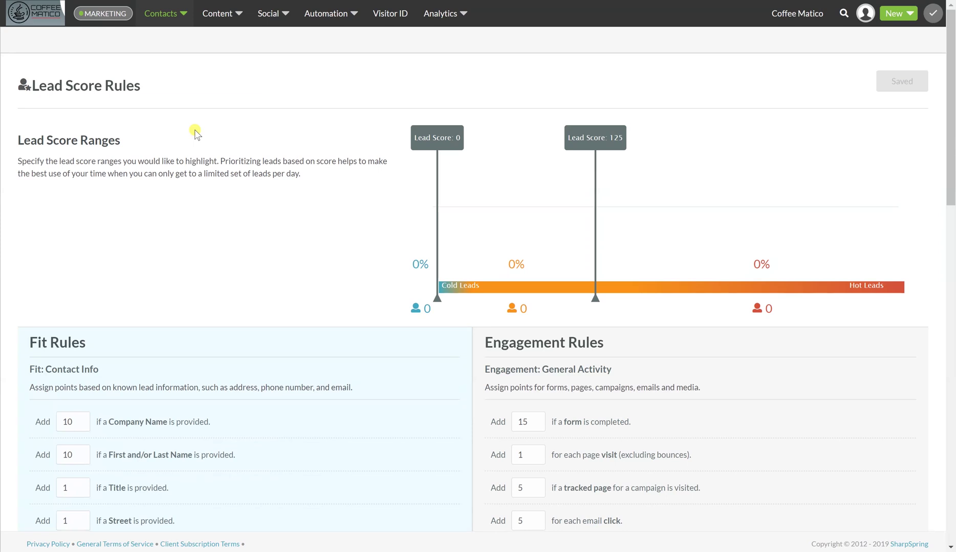
# Step: Set Company Name to 15 points and First and/or Last Name to 20 points
pyautogui.scroll(-5, 195, 132)
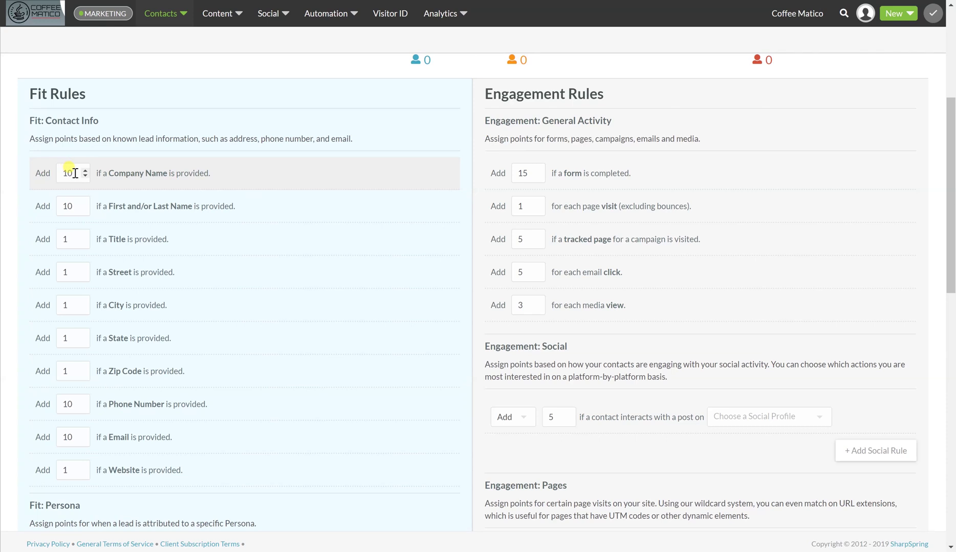
pyautogui.moveTo(75, 173); pyautogui.dragTo(53, 177)
pyautogui.write('15')
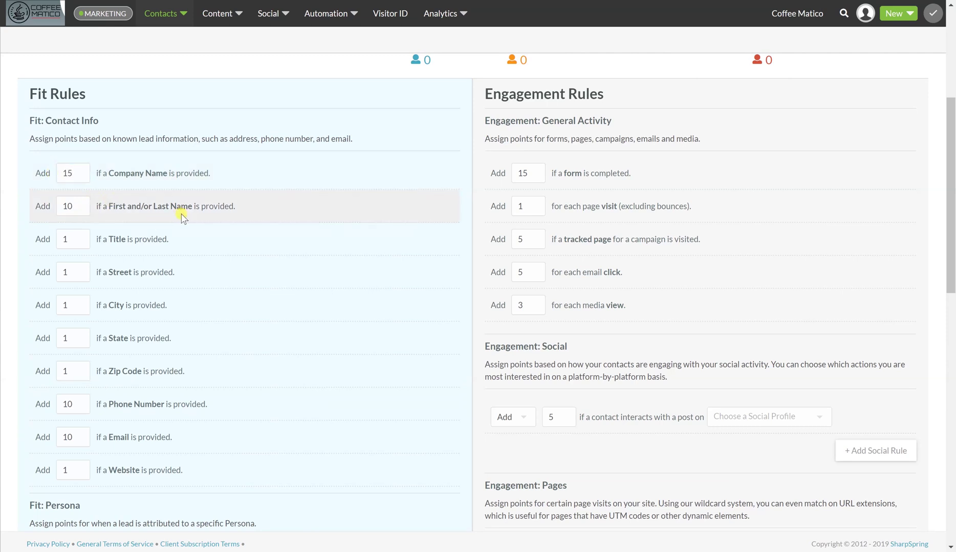
pyautogui.moveTo(79, 207); pyautogui.dragTo(35, 211)
pyautogui.write('20')
pyautogui.click(264, 275)
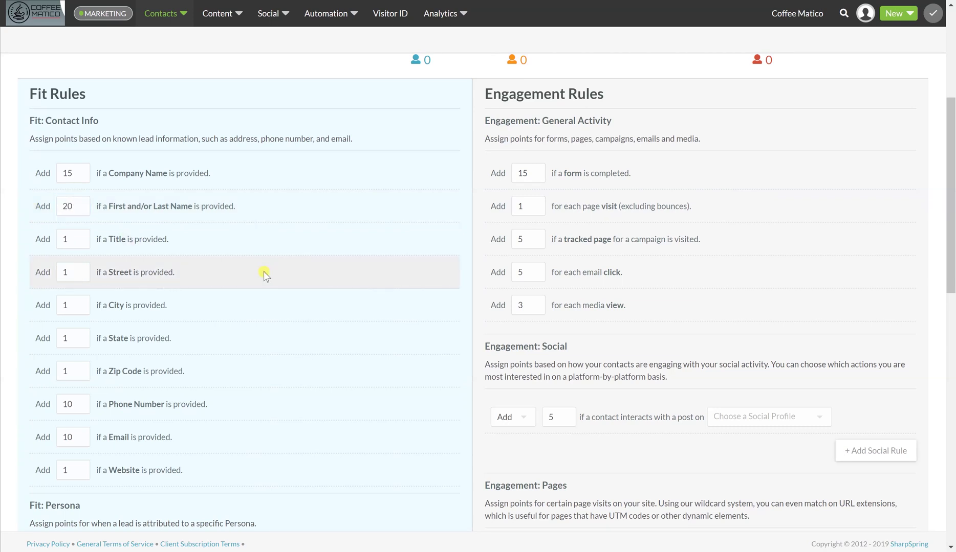
# Step: Set the Email Fit rule to 20 points
pyautogui.scroll(-3, 225, 343)
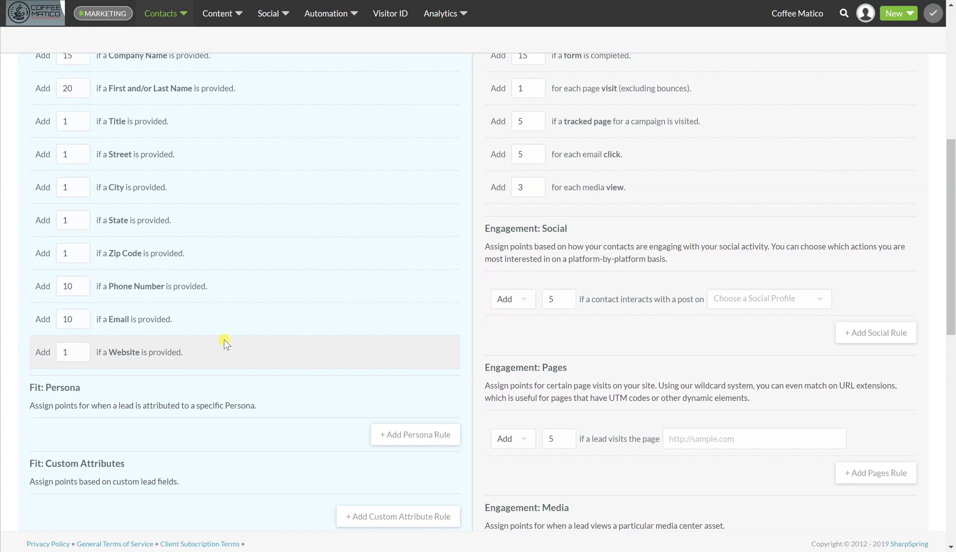
pyautogui.click(65, 319)
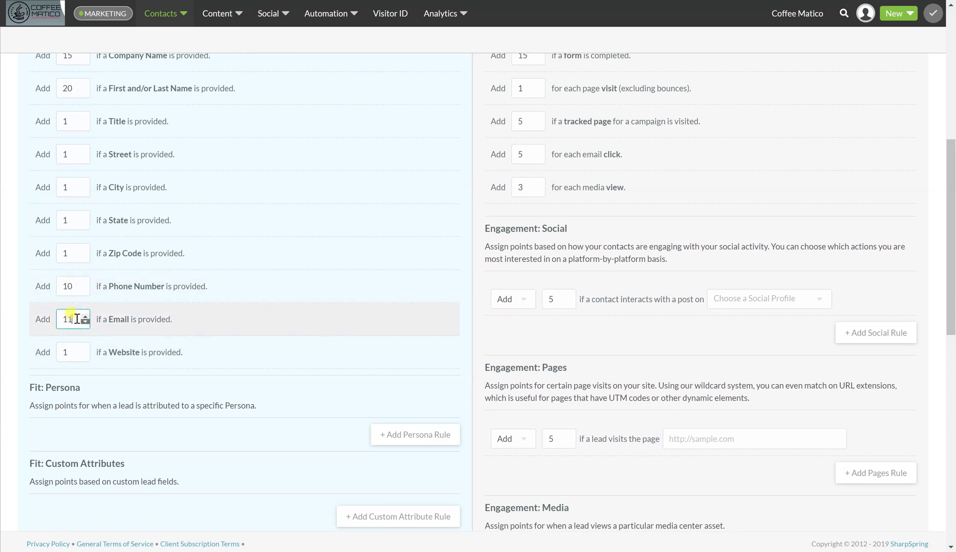
pyautogui.press('Up')
pyautogui.moveTo(70, 319); pyautogui.dragTo(61, 322)
pyautogui.write('20')
pyautogui.click(319, 324)
pyautogui.scroll(-1, 320, 325)
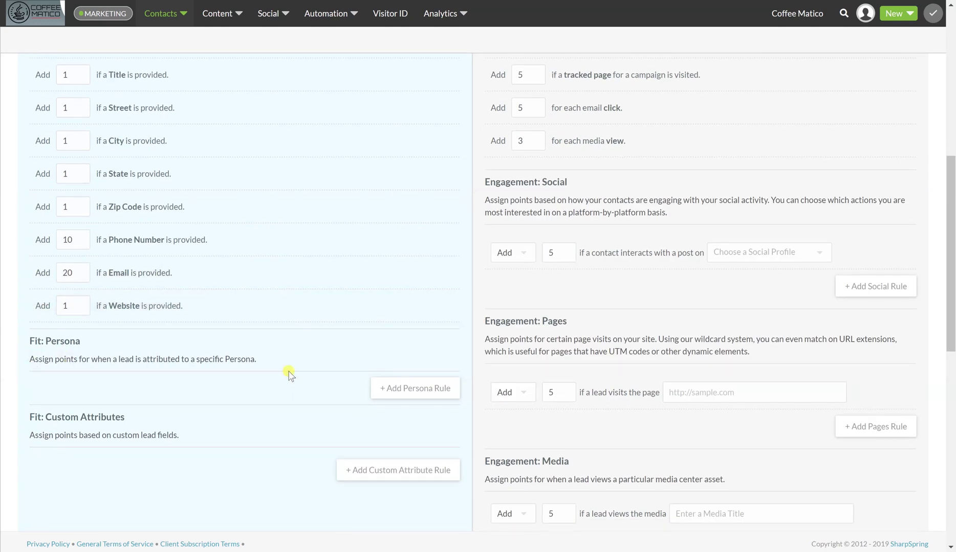
# Step: Add a 20-point persona rule for the Ralph persona
pyautogui.click(411, 398)
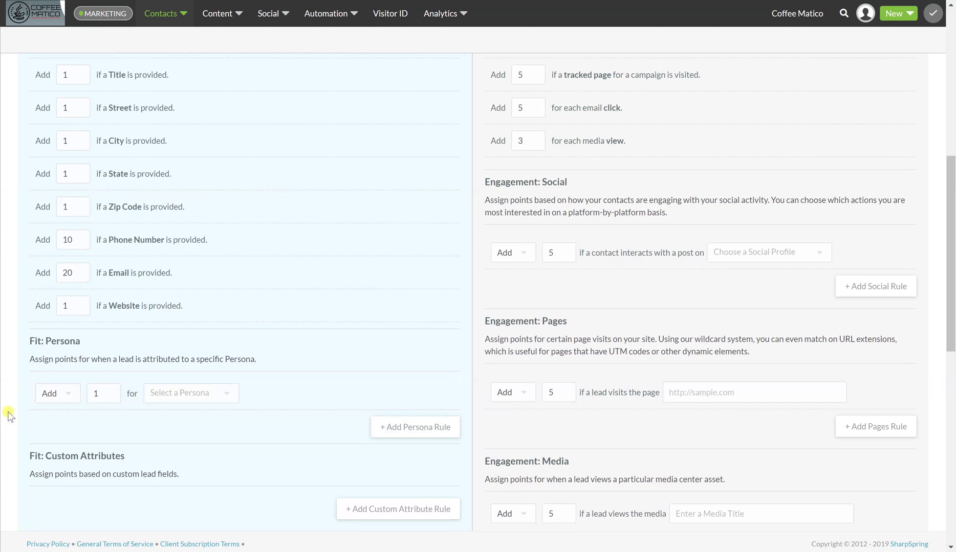
pyautogui.doubleClick(95, 394)
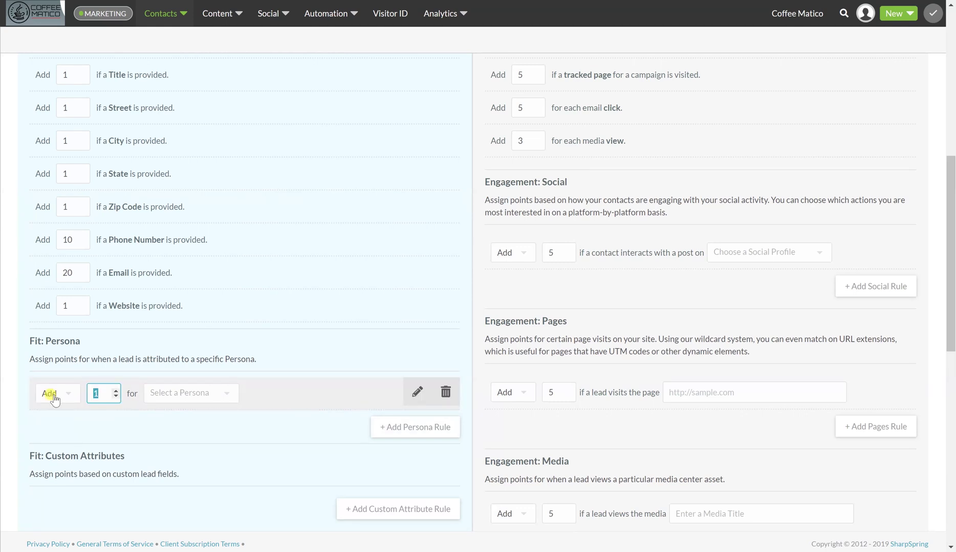
pyautogui.write('20')
pyautogui.click(186, 398)
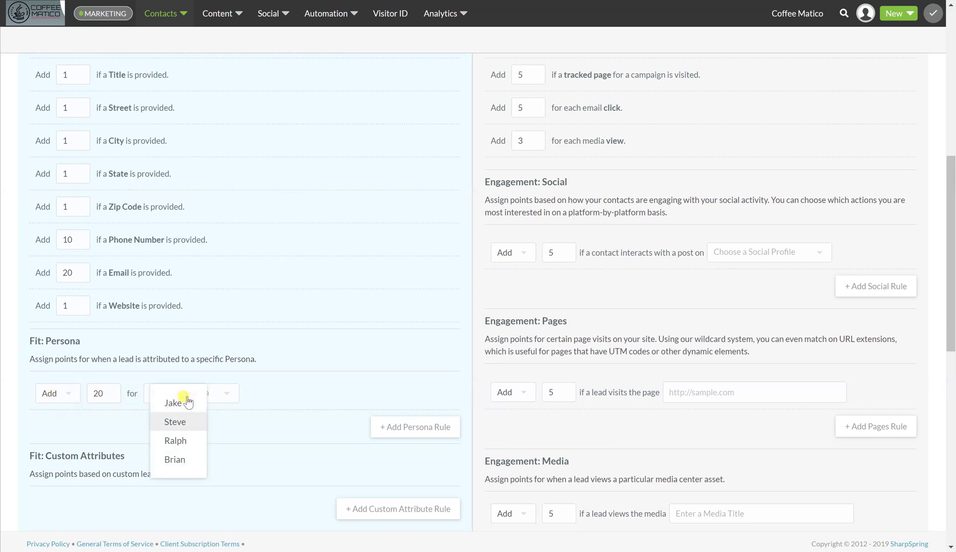
pyautogui.click(175, 442)
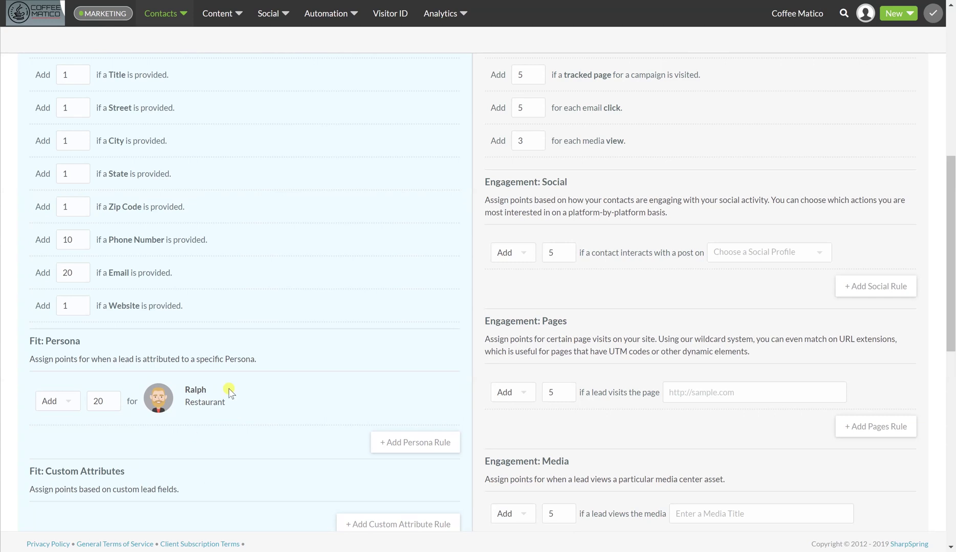
# Step: Add a second 20-point persona rule for the Brian (Office/Lunchroom) persona
pyautogui.moveTo(211, 407)
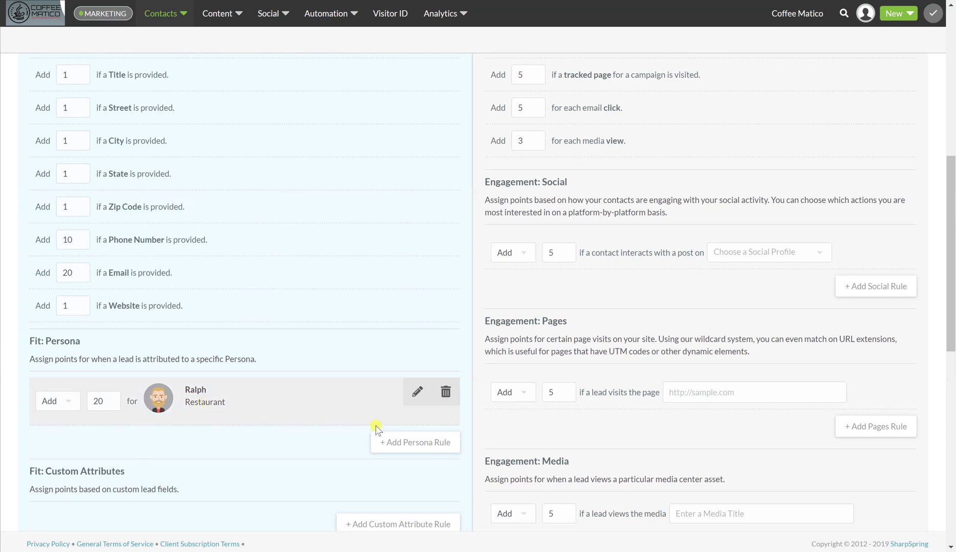
pyautogui.click(394, 442)
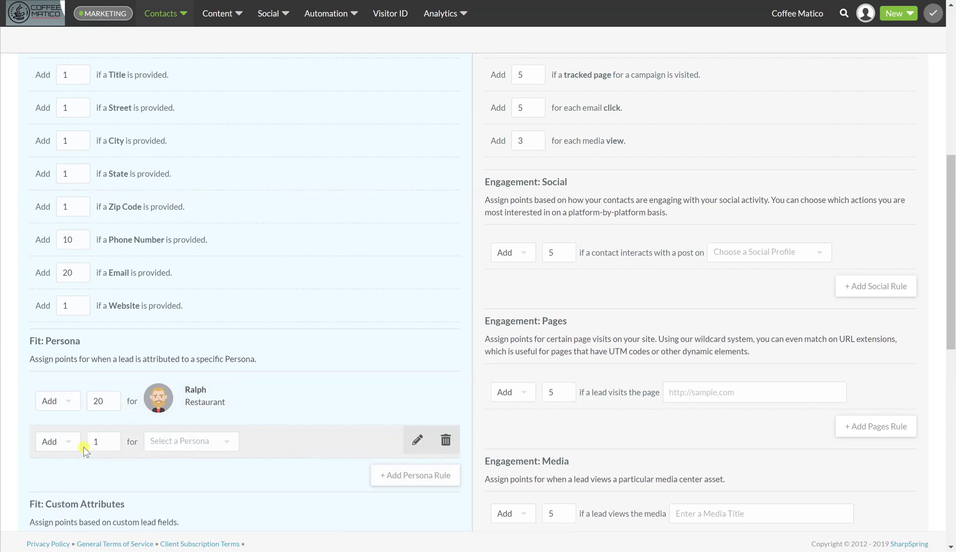
pyautogui.doubleClick(95, 442)
pyautogui.write('20')
pyautogui.click(160, 447)
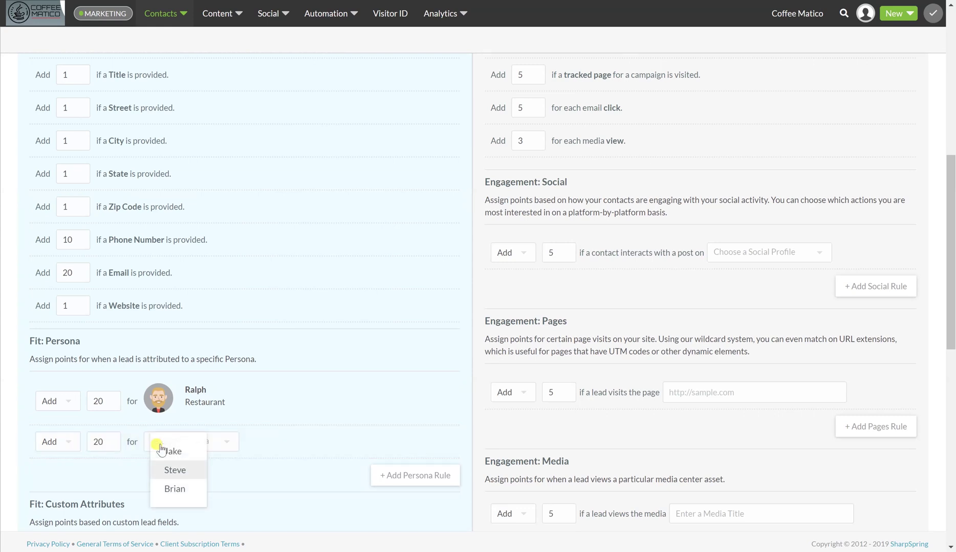
pyautogui.click(172, 489)
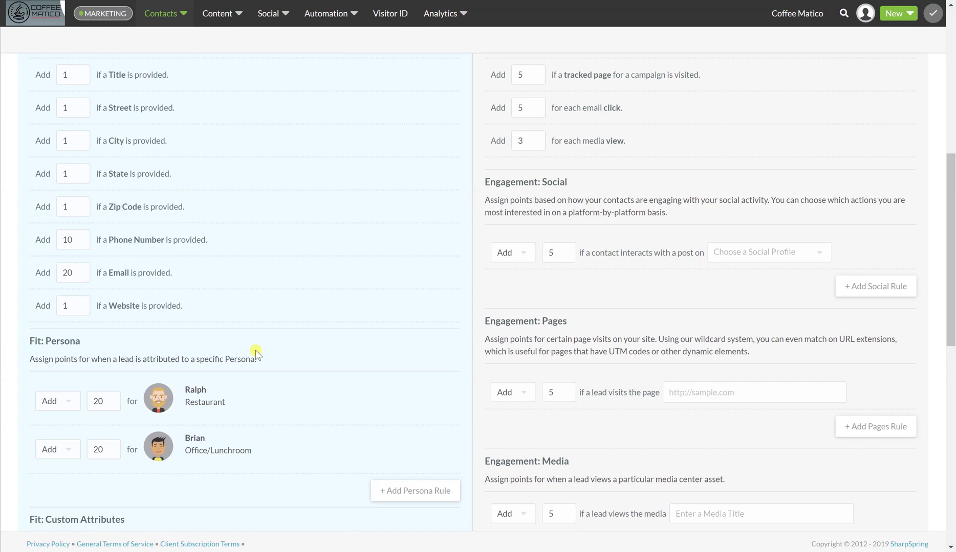
pyautogui.scroll(-2, 256, 353)
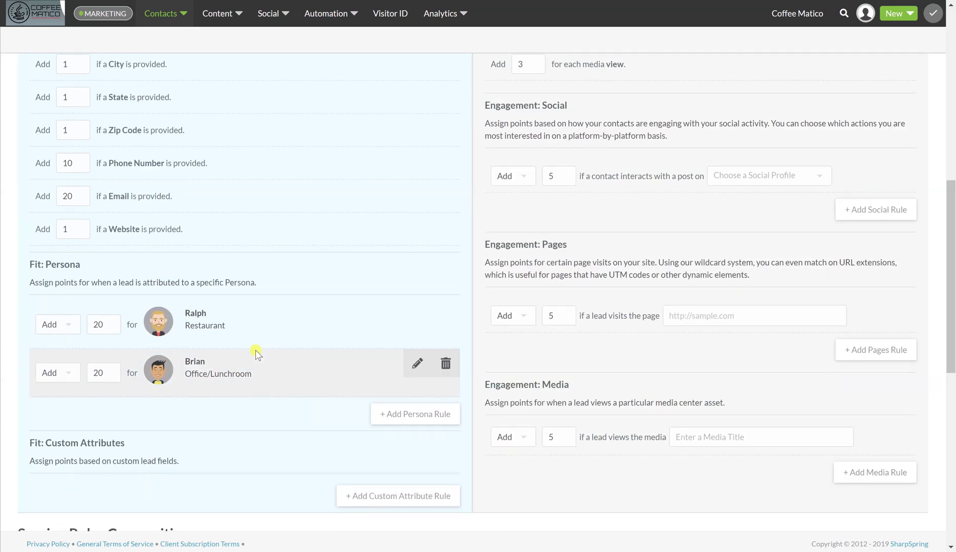
pyautogui.scroll(-2, 256, 353)
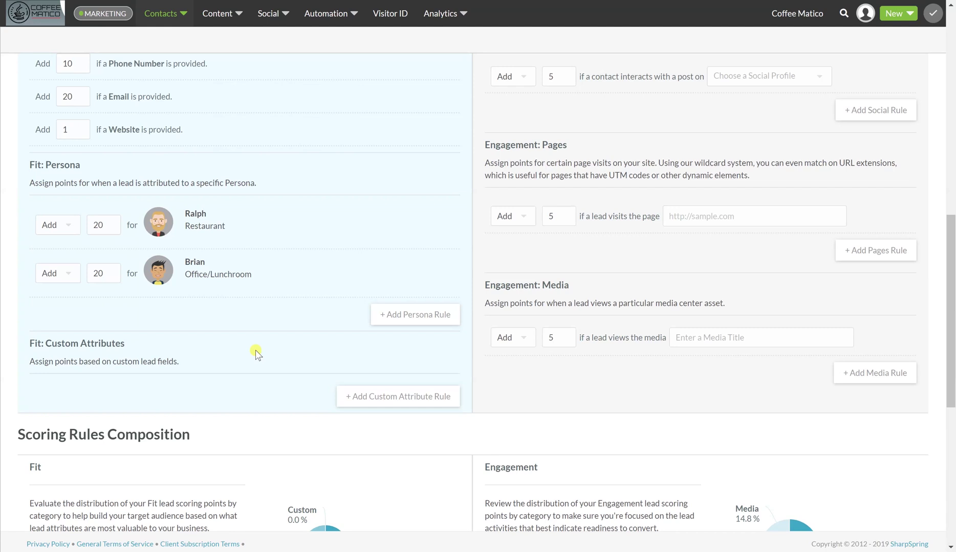
# Step: Enter 50 for form completions and 0 for page visits in the Engagement rules
pyautogui.scroll(7, 256, 353)
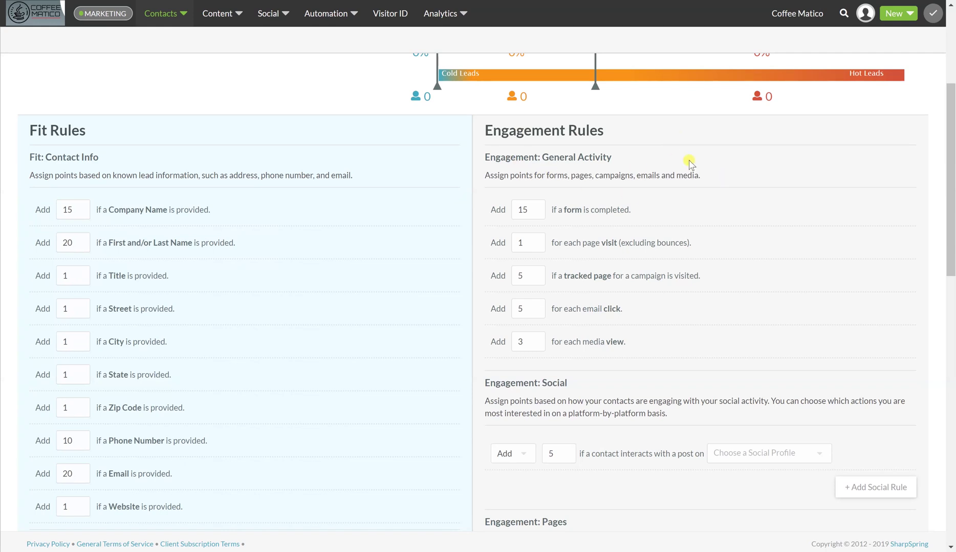
pyautogui.moveTo(527, 210); pyautogui.dragTo(501, 209)
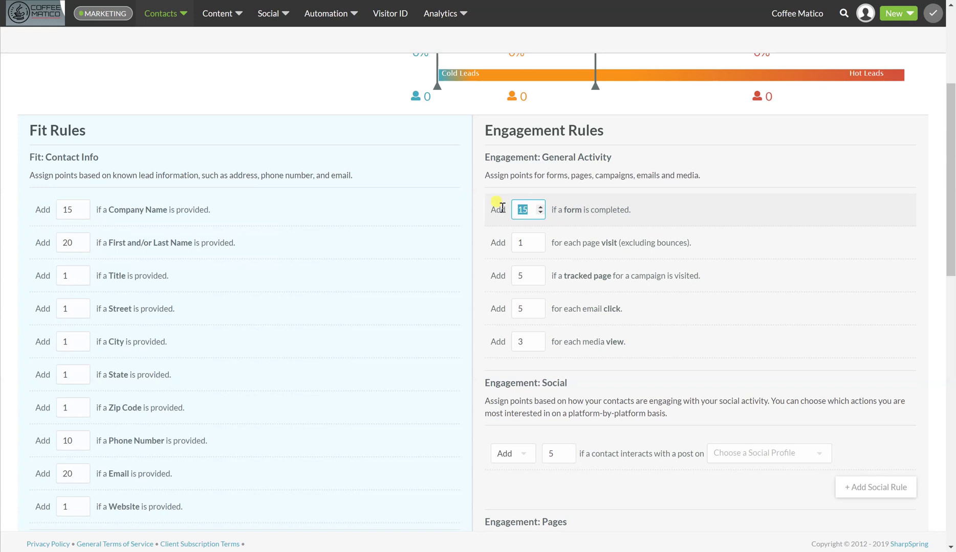
pyautogui.write('50')
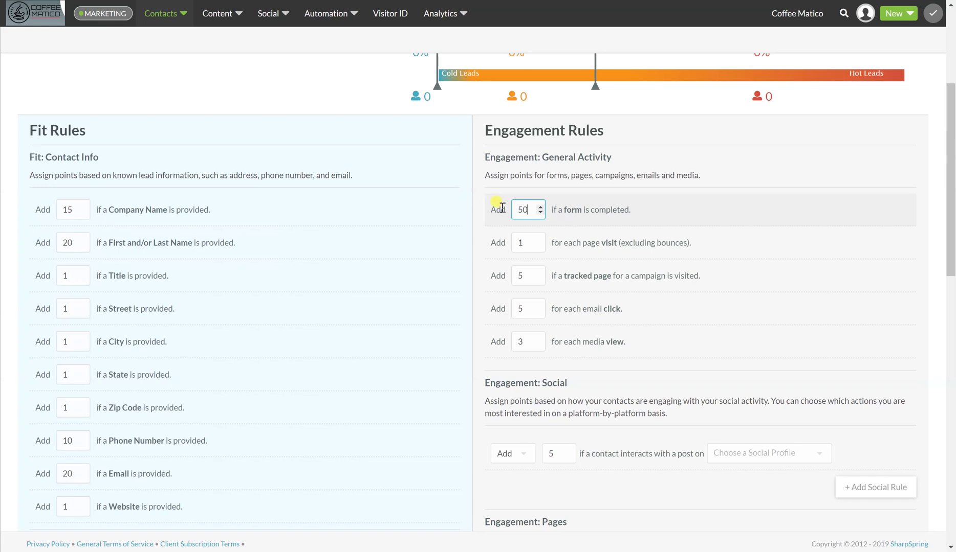
pyautogui.click(525, 242)
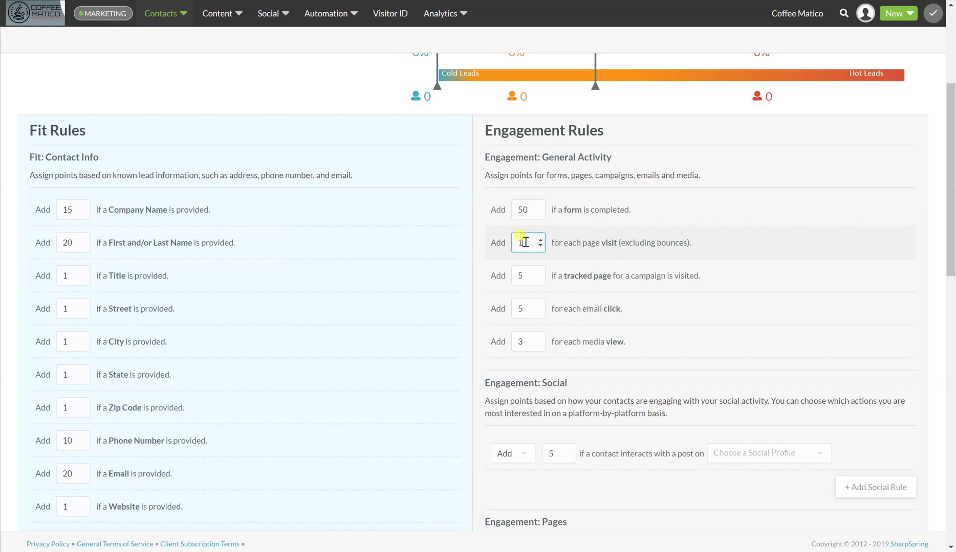
pyautogui.write('0')
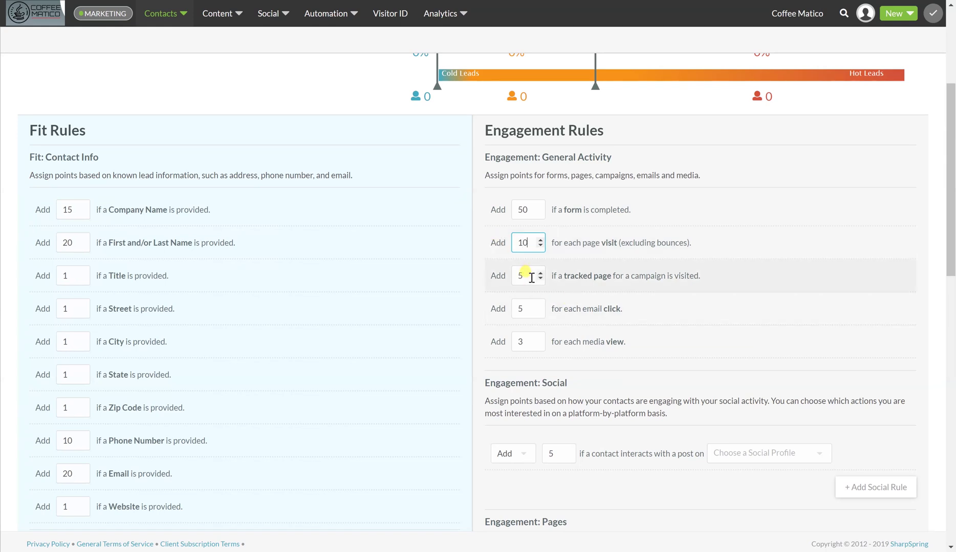
pyautogui.click(531, 277)
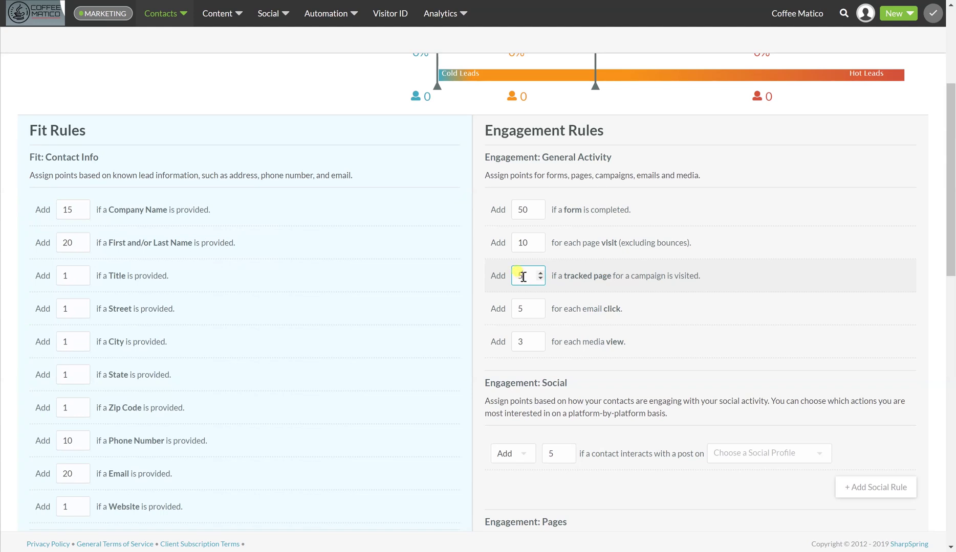
# Step: Change the 'for each media view' points from 3 to 10
pyautogui.scroll(-1, 541, 315)
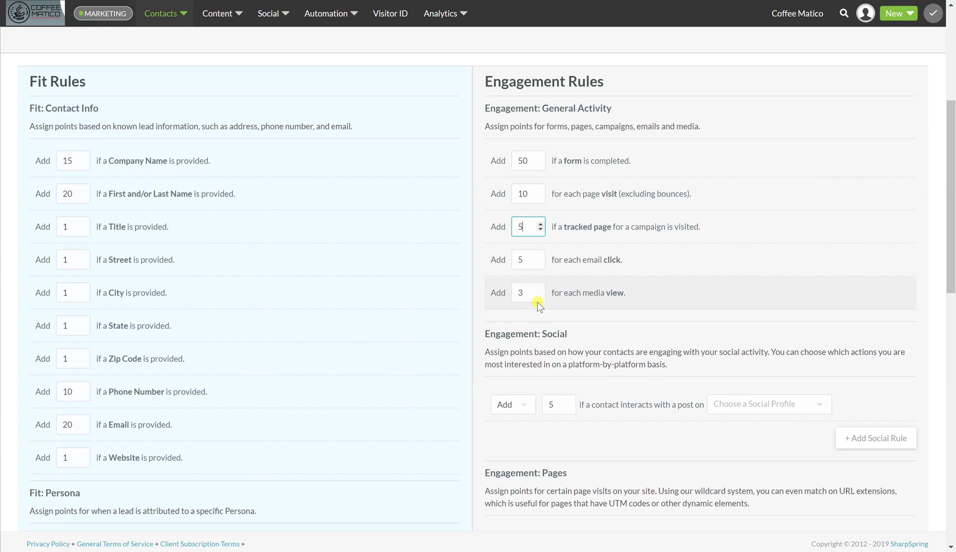
pyautogui.scroll(-2, 535, 299)
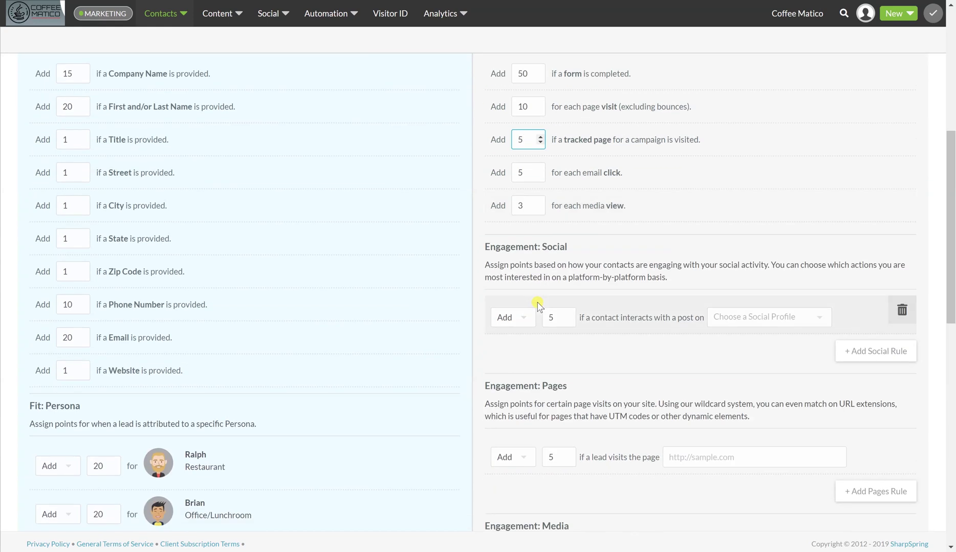
pyautogui.doubleClick(520, 205)
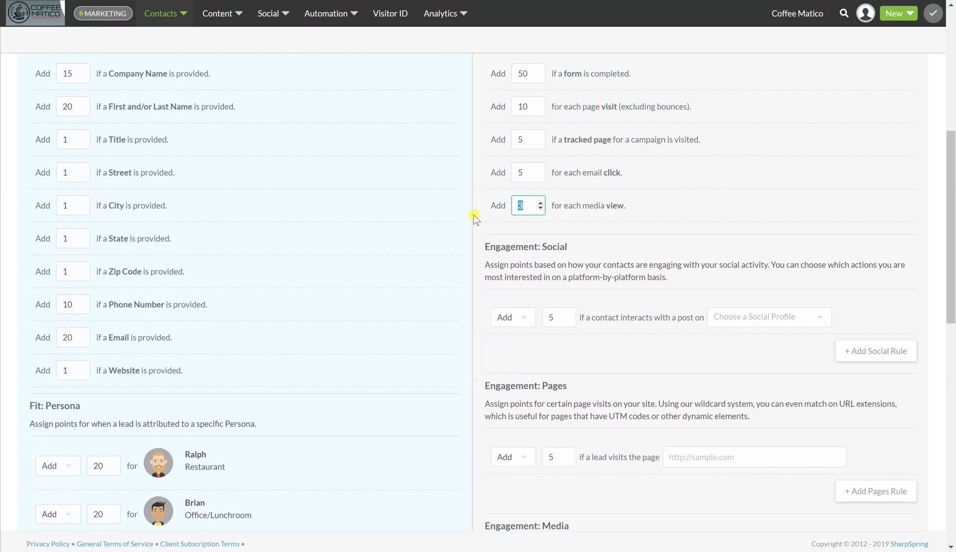
pyautogui.write('10')
pyautogui.click(661, 275)
# Step: Create a 10-point social rule for the company's Twitter profile
pyautogui.scroll(-1, 533, 273)
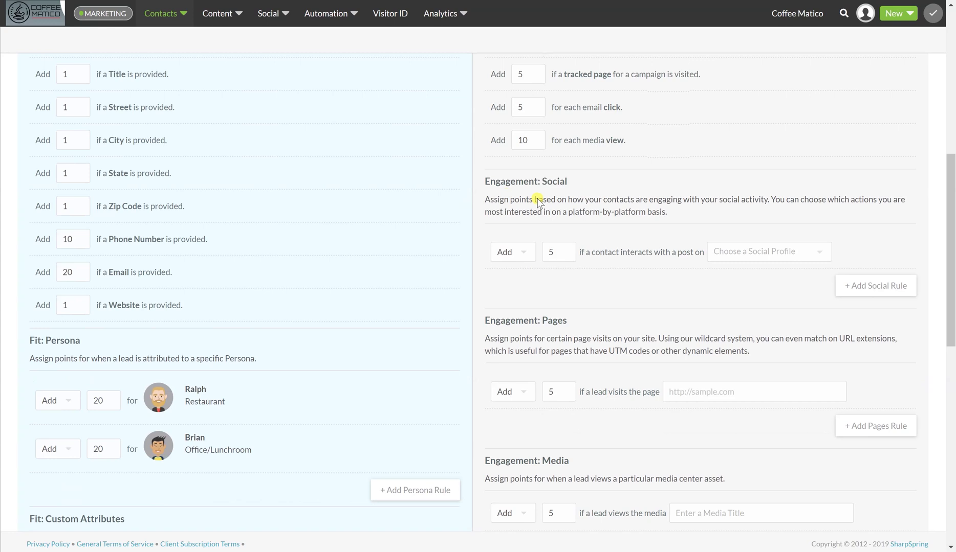
pyautogui.click(767, 253)
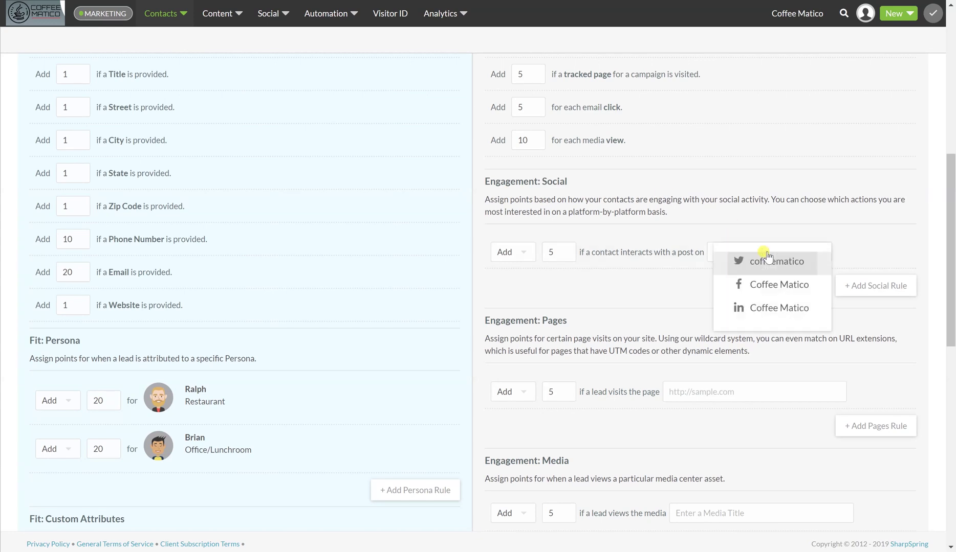
pyautogui.click(766, 260)
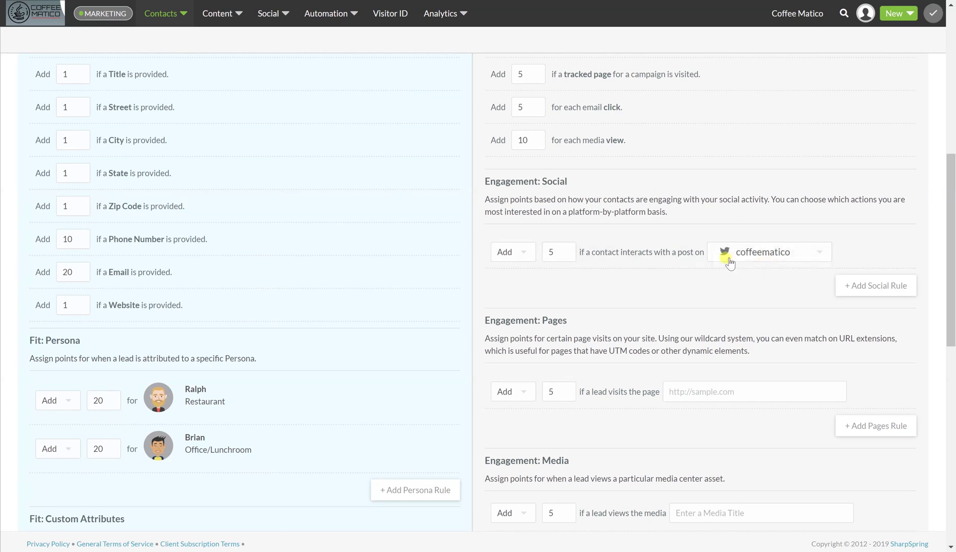
pyautogui.doubleClick(558, 252)
pyautogui.write('10')
# Step: Add a 10-point social rule for the Facebook Coffee Matico profile
pyautogui.click(876, 287)
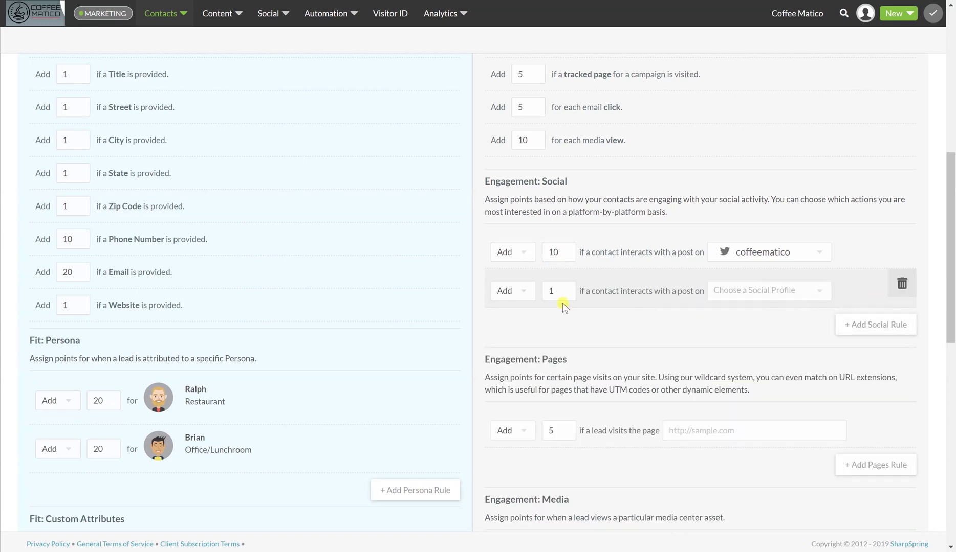
pyautogui.doubleClick(553, 290)
pyautogui.write('10')
pyautogui.click(747, 291)
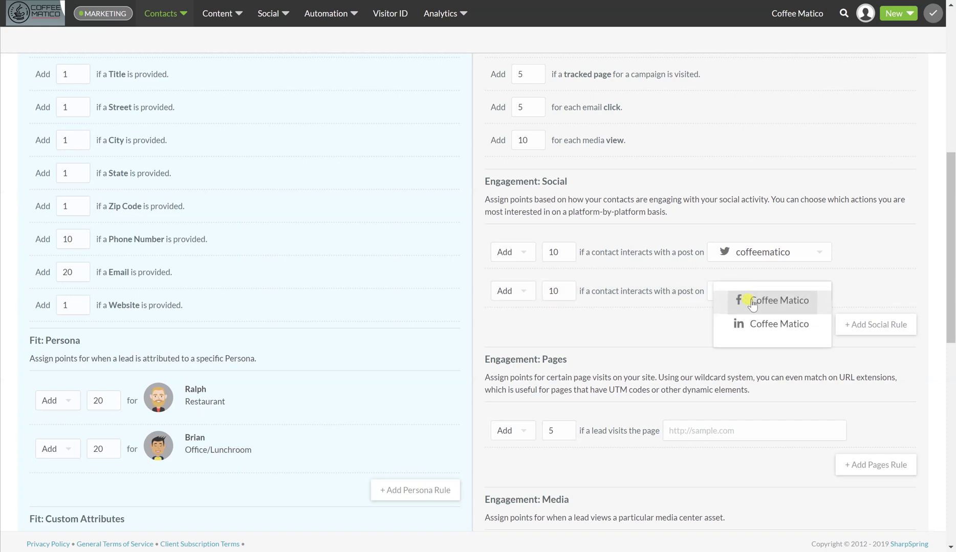
pyautogui.click(752, 301)
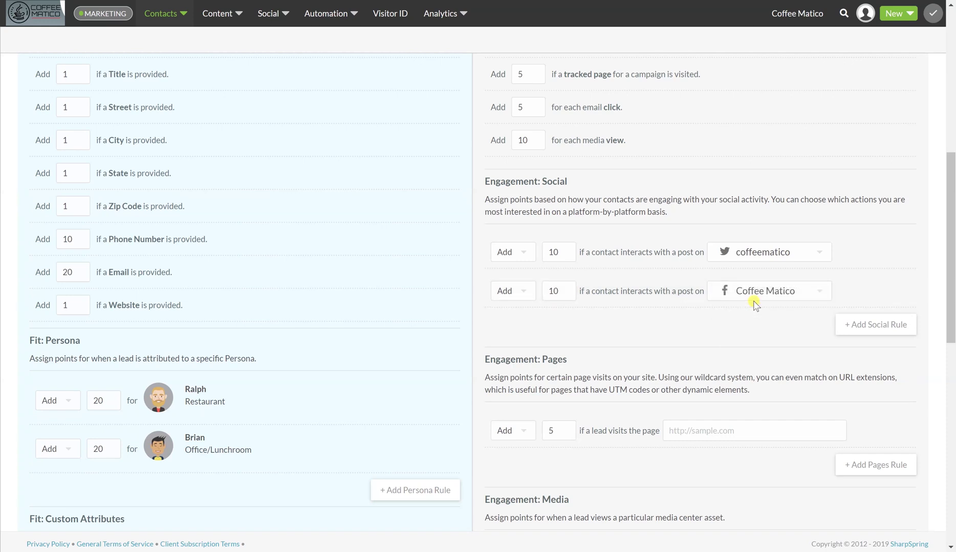
# Step: Add a 10-point social rule for the LinkedIn Coffee Matico profile
pyautogui.click(867, 325)
pyautogui.click(552, 329)
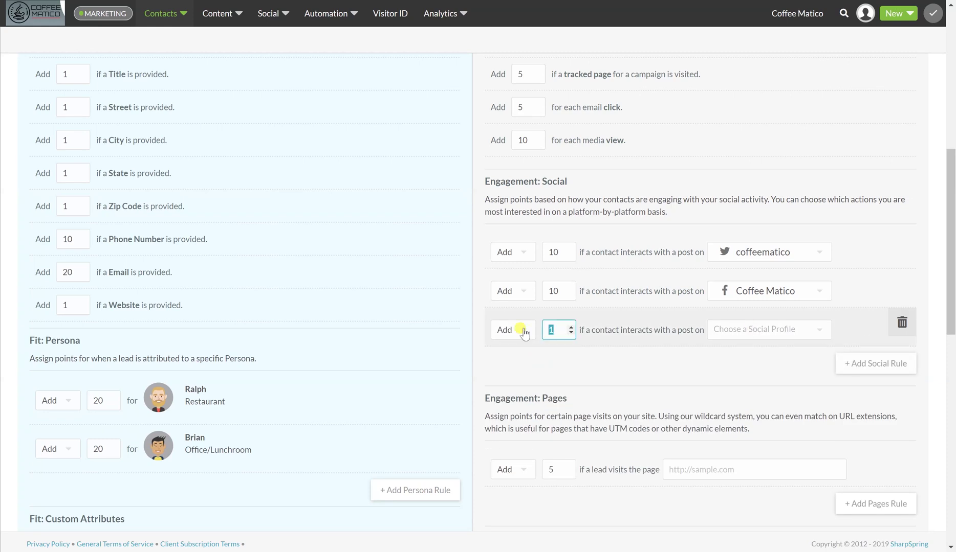
pyautogui.write('10')
pyautogui.click(728, 335)
pyautogui.click(739, 339)
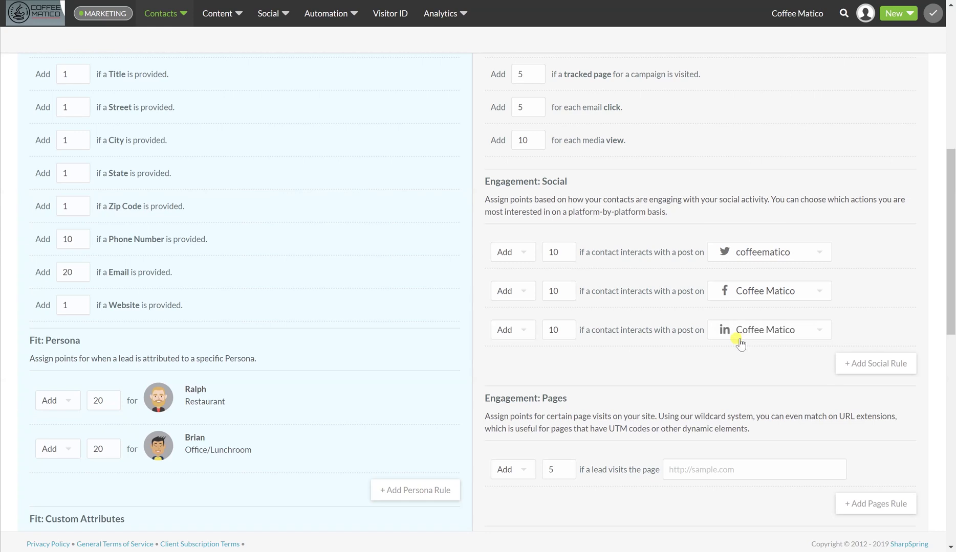
pyautogui.scroll(-3, 706, 368)
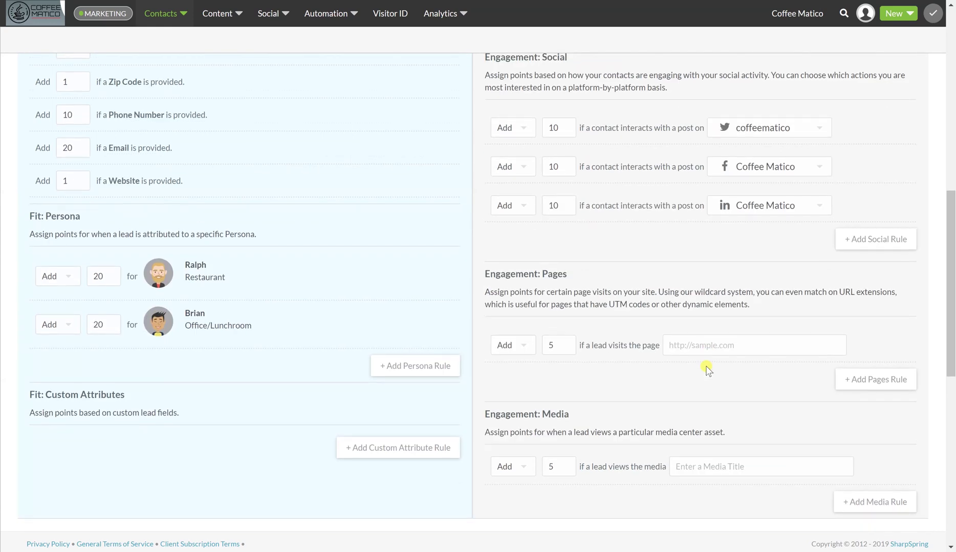
# Step: Add a 10-point Engagement: Media rule for the Coffee Infograph, found by typing 'co'
pyautogui.scroll(-3, 705, 368)
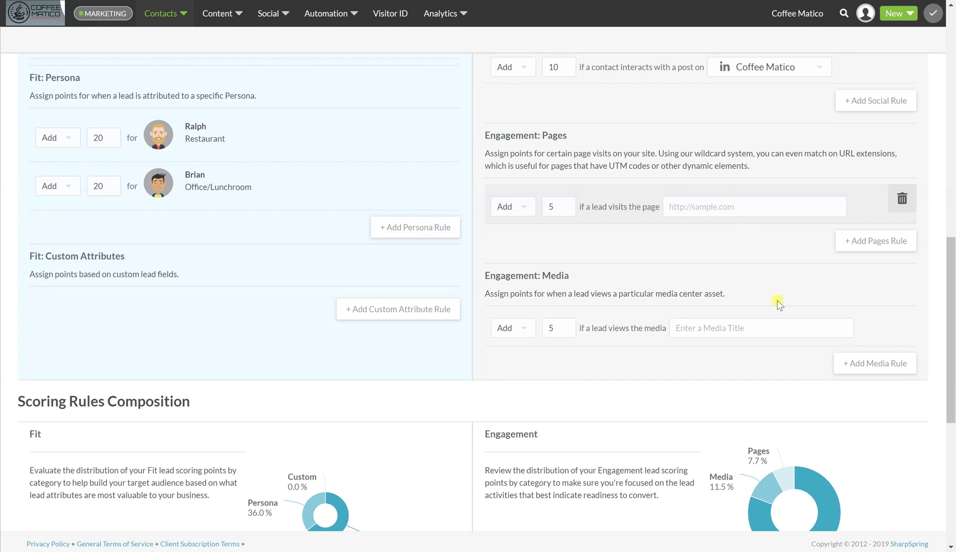
pyautogui.scroll(-3, 743, 337)
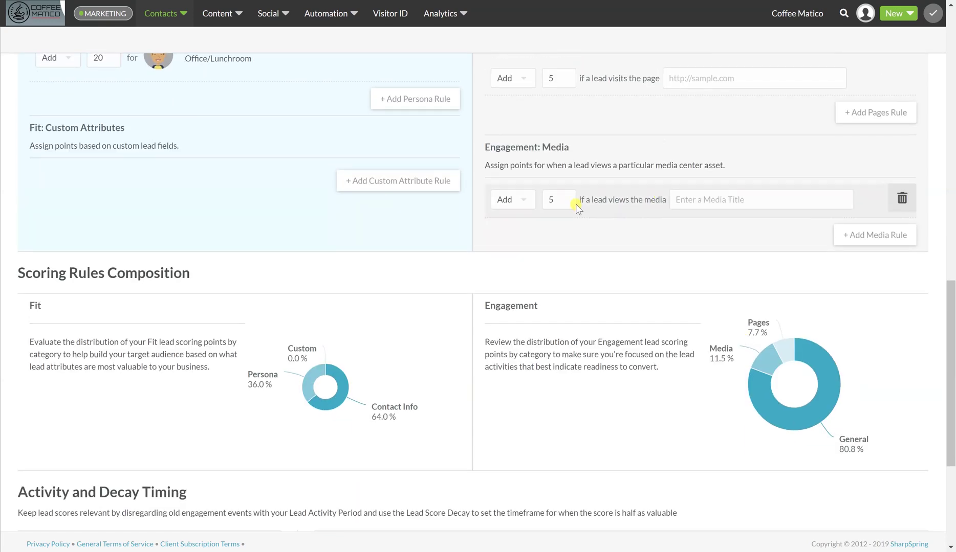
pyautogui.click(719, 203)
pyautogui.write('co')
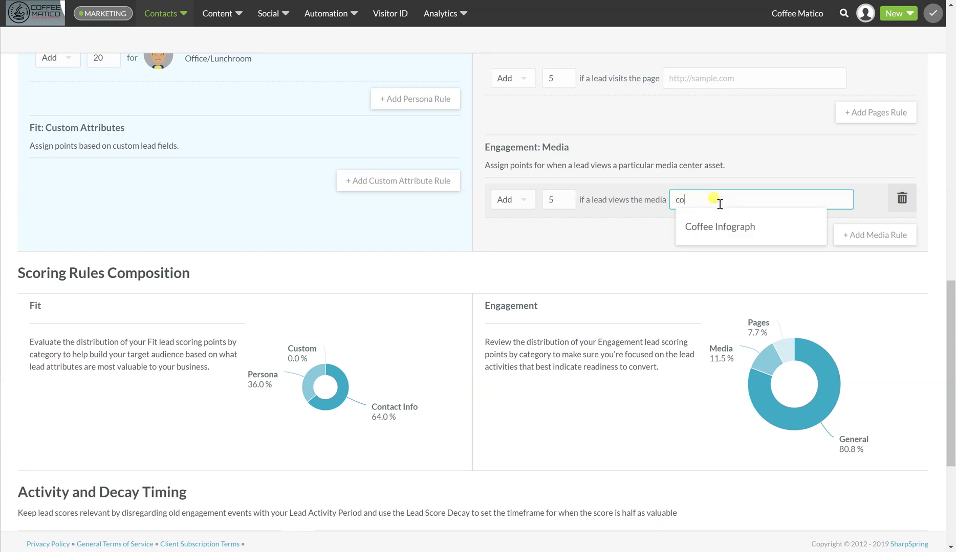
pyautogui.click(735, 225)
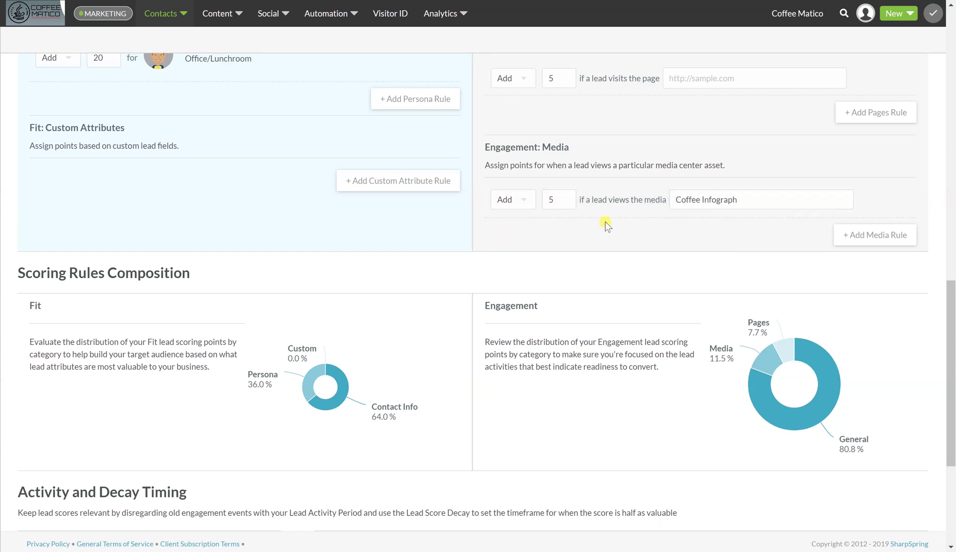
pyautogui.doubleClick(553, 200)
pyautogui.write('10')
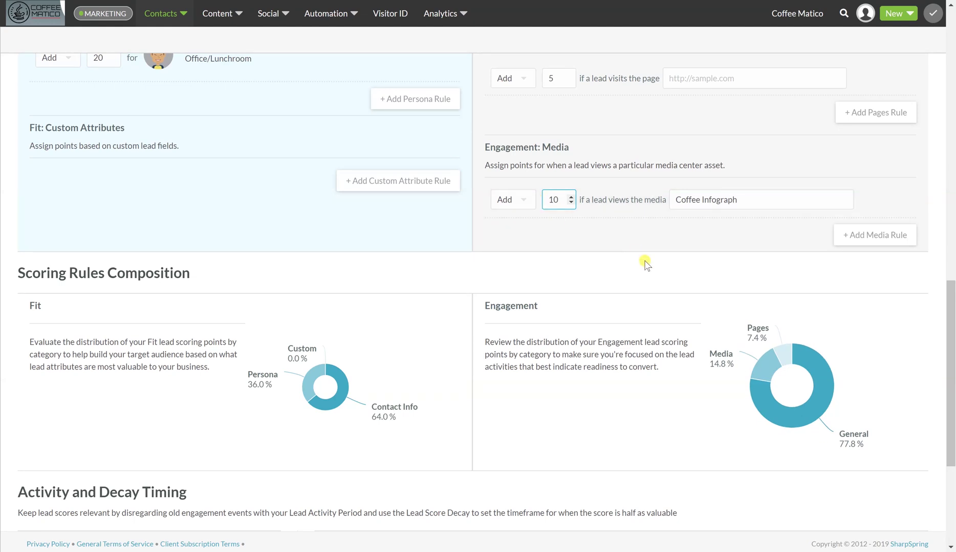
pyautogui.scroll(-1, 646, 264)
pyautogui.scroll(-1, 645, 263)
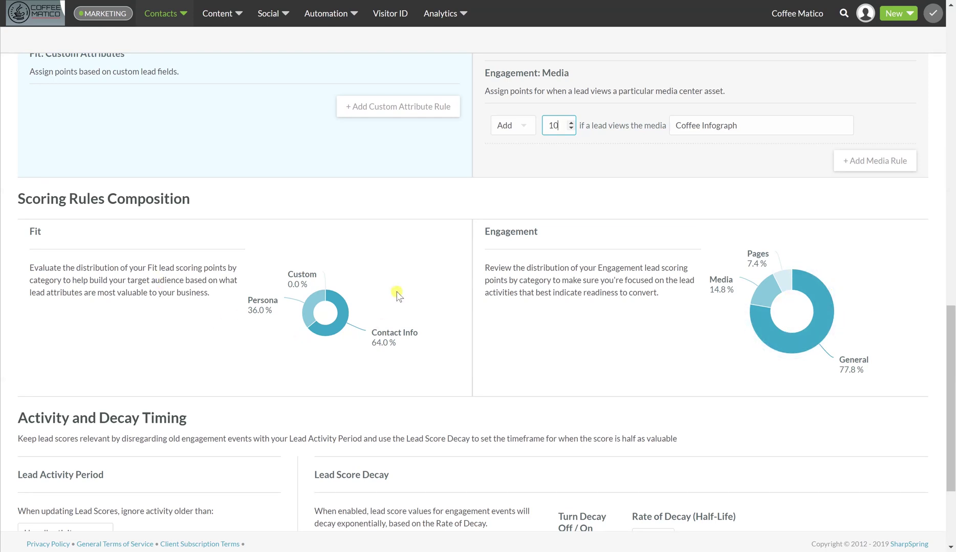
pyautogui.scroll(-3, 240, 336)
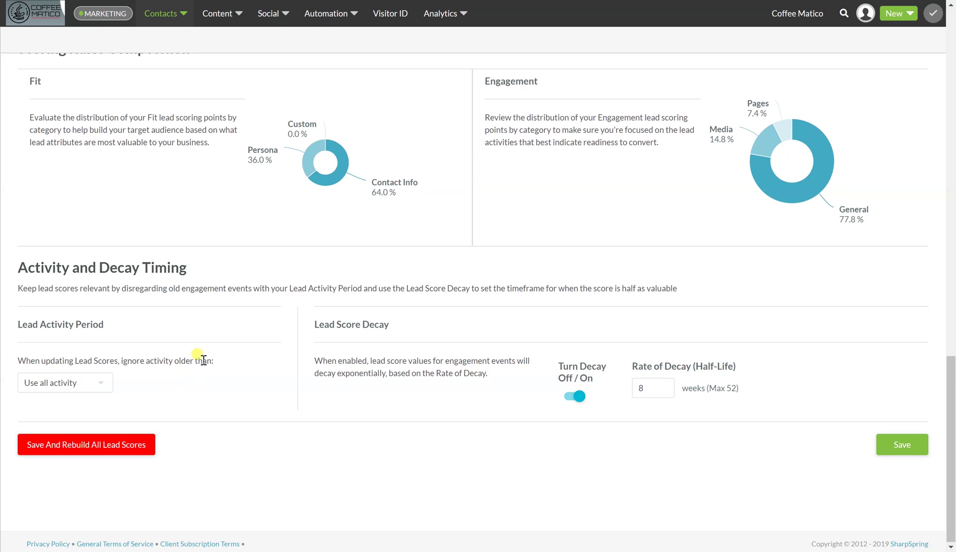
# Step: Keep Lead Activity Period on 'Use all activity', then save and confirm rebuilding all lead scores
pyautogui.click(101, 385)
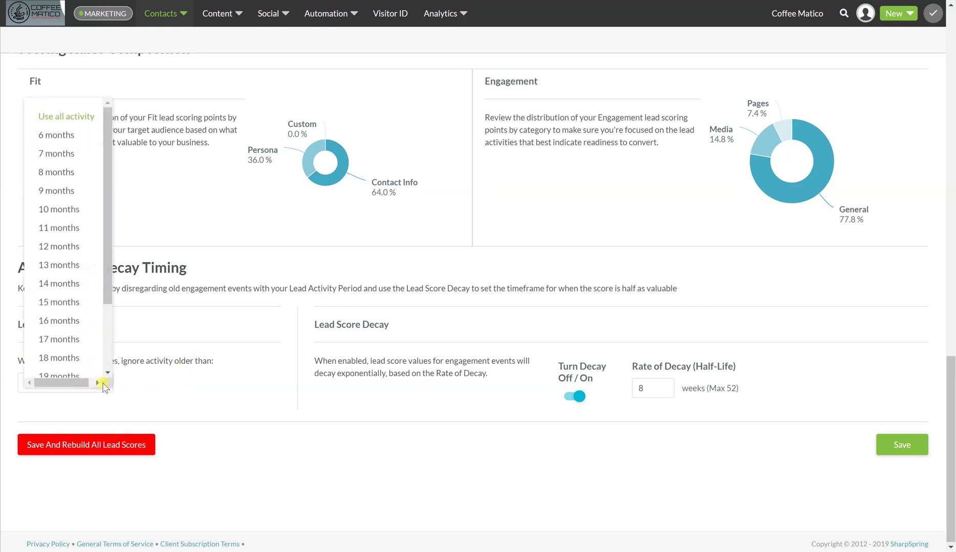
pyautogui.click(73, 115)
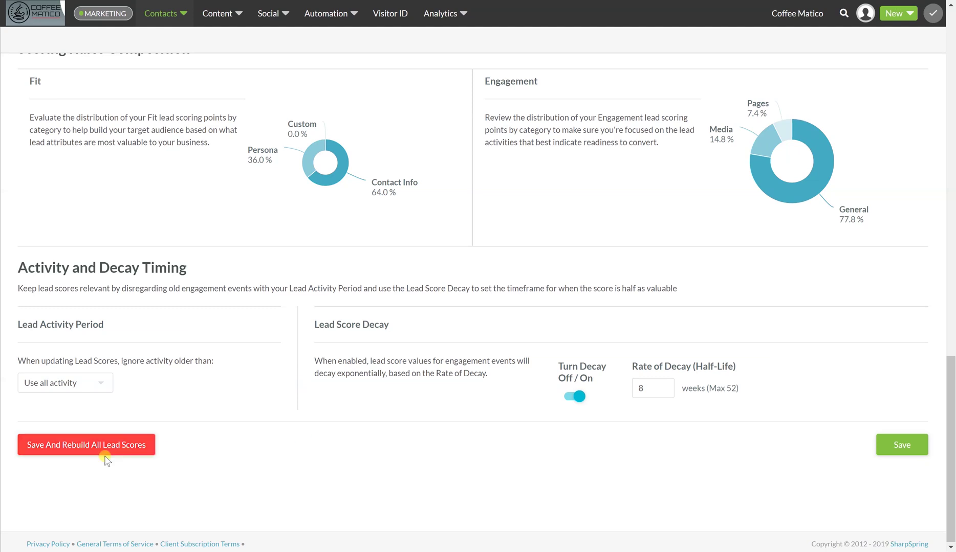
pyautogui.click(79, 448)
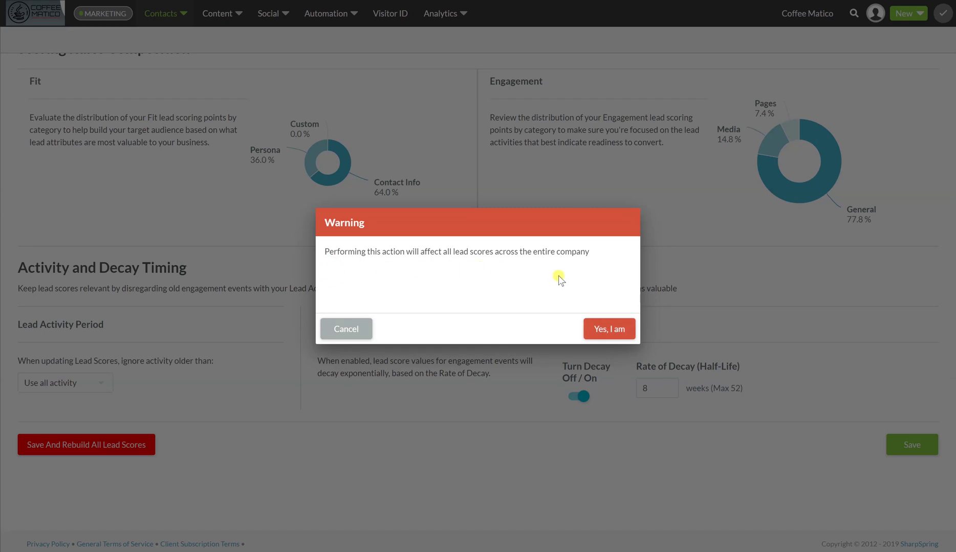
pyautogui.click(598, 328)
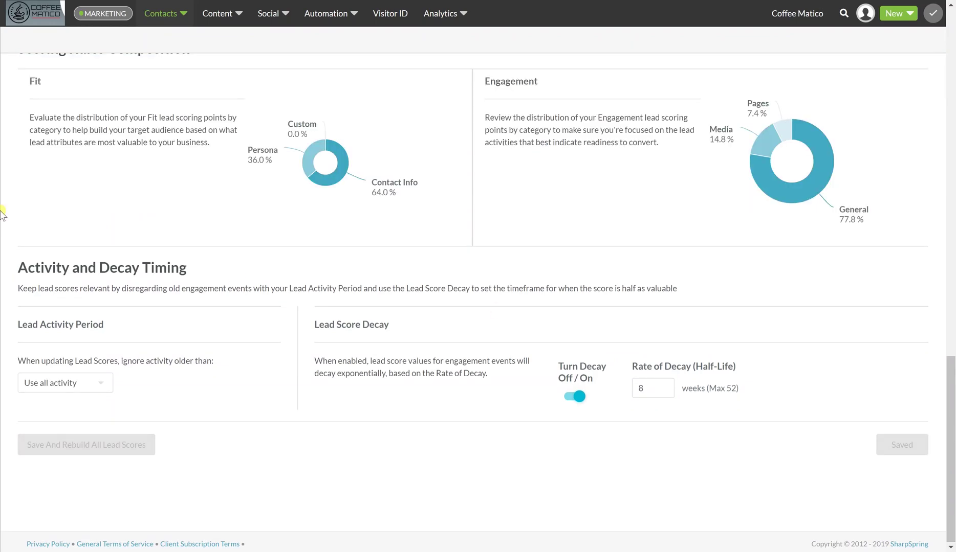
pyautogui.scroll(6, 170, 149)
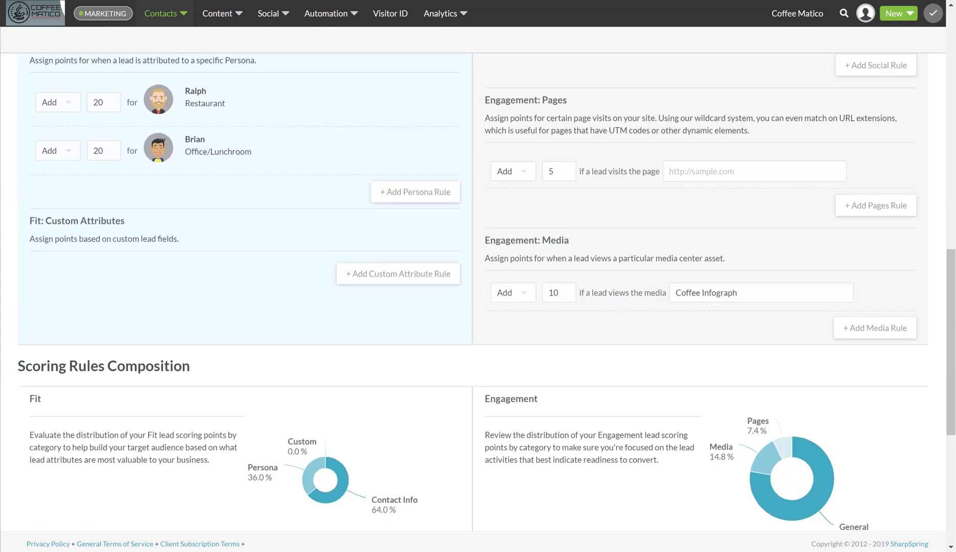
# Step: Return to Contact Manager and scroll the rebuilt lead scores, such as 55, 60, 77 and 126
pyautogui.click(160, 30)
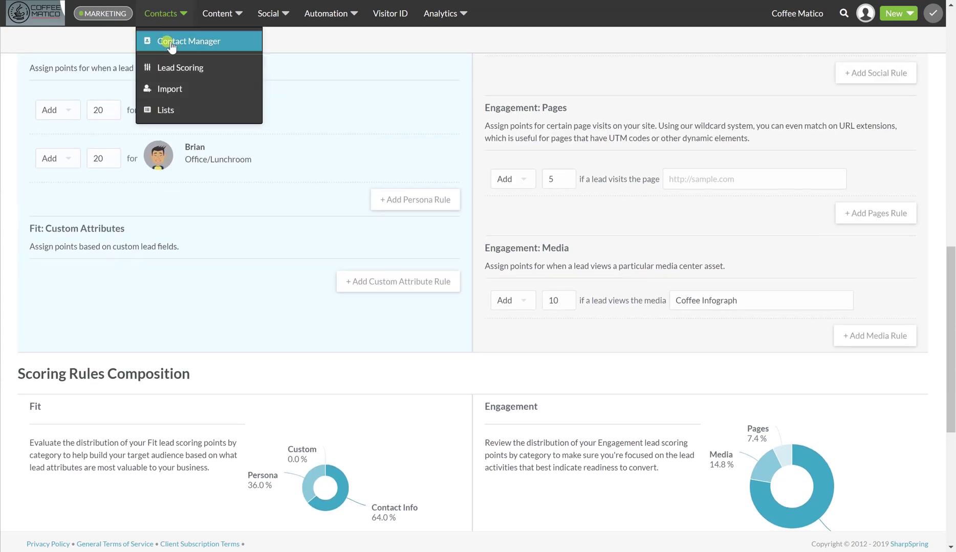
pyautogui.click(170, 41)
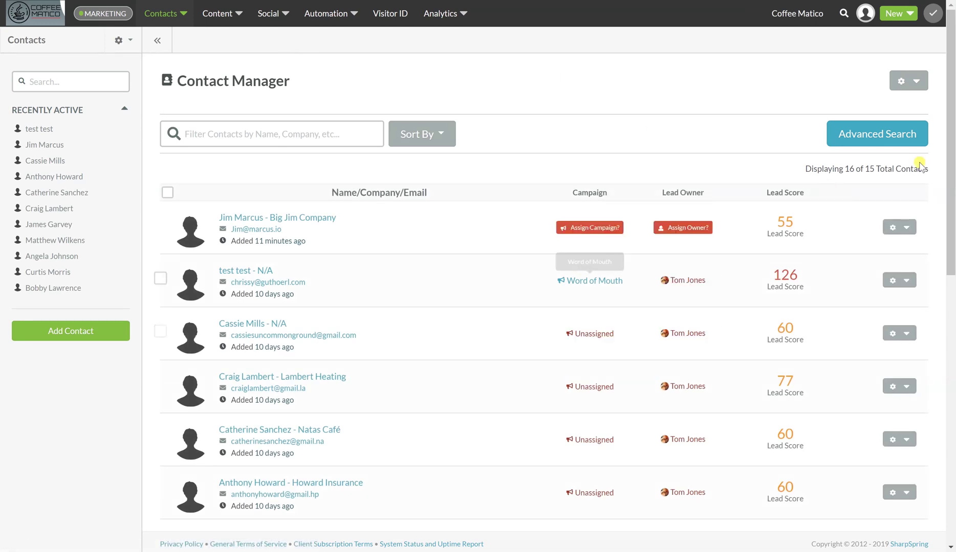
pyautogui.scroll(-9, 779, 287)
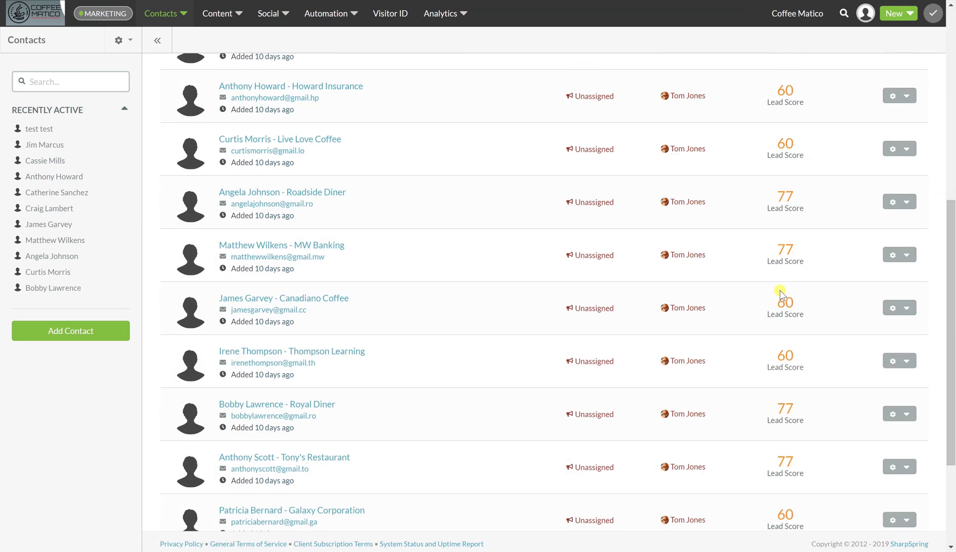
pyautogui.scroll(-2, 780, 290)
pyautogui.scroll(10, 779, 294)
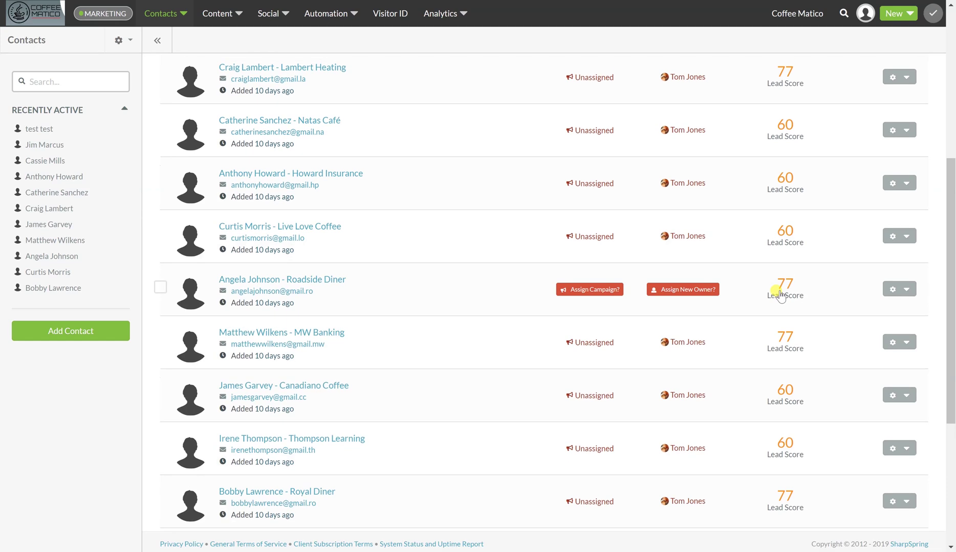